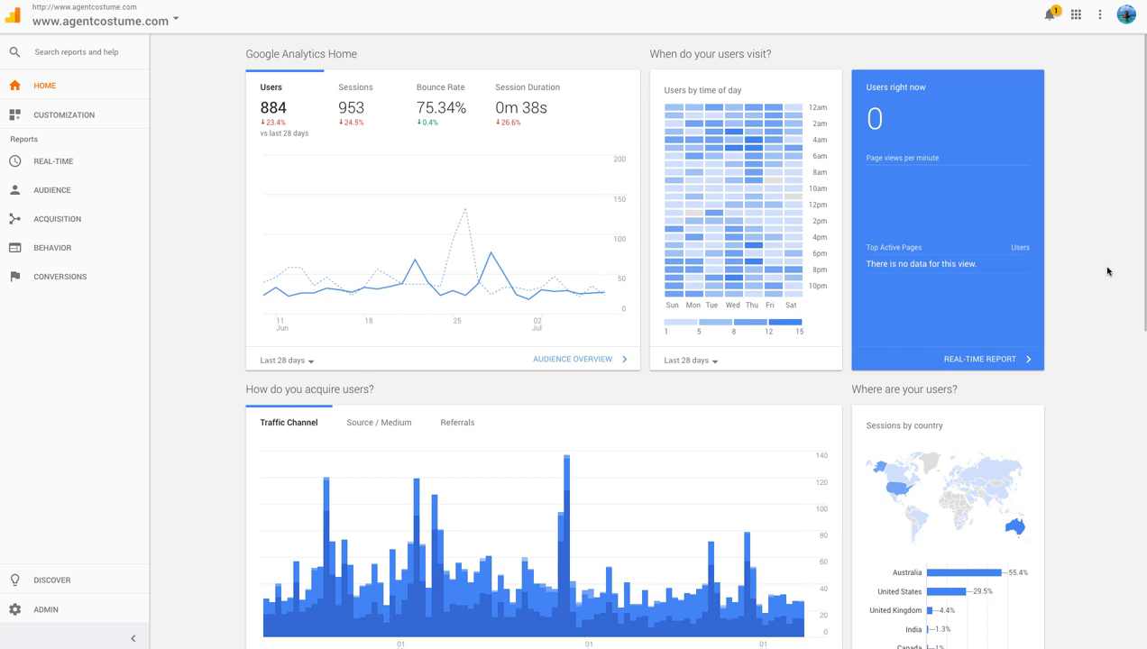
Change the Home overview date range from Last 28 days to Last 90 days (3.7K users, 4K sessions).
{"action": "left_click", "coordinate": [1079, 215]}
{"action": "left_click", "coordinate": [293, 358]}
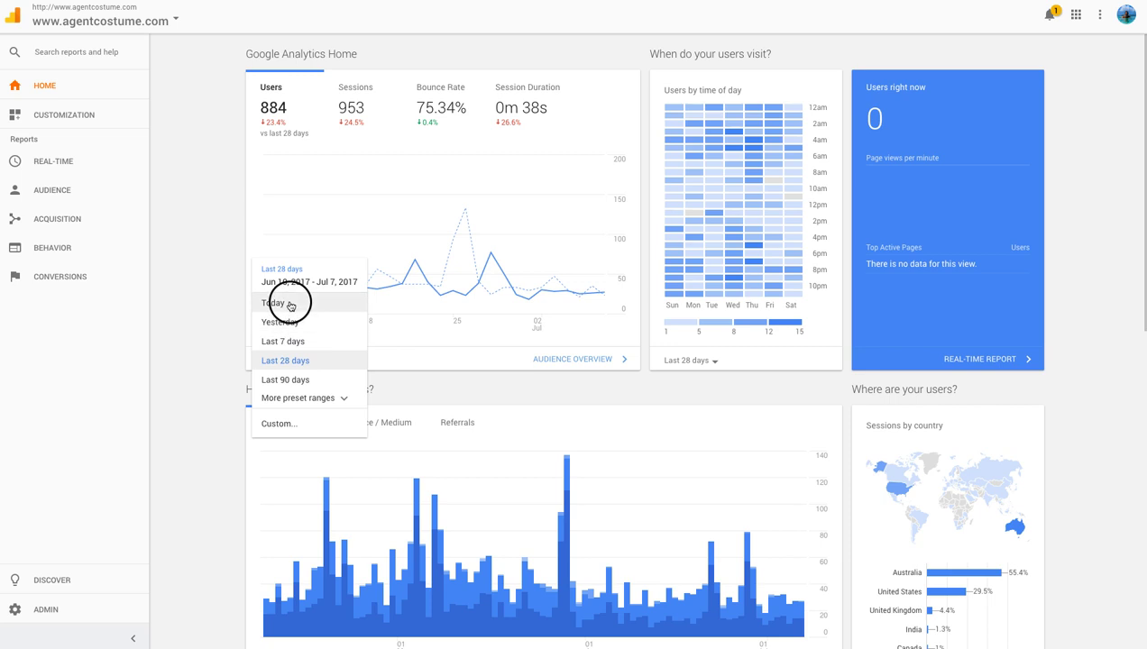
{"action": "left_click", "coordinate": [277, 382]}
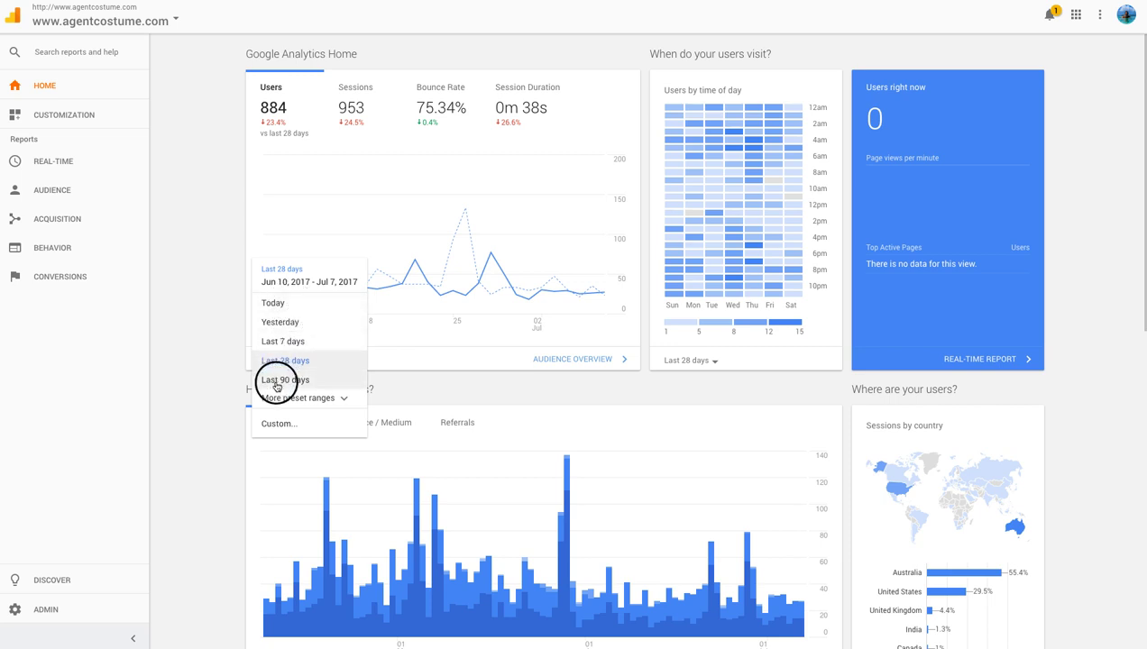
{"action": "left_click", "coordinate": [174, 393]}
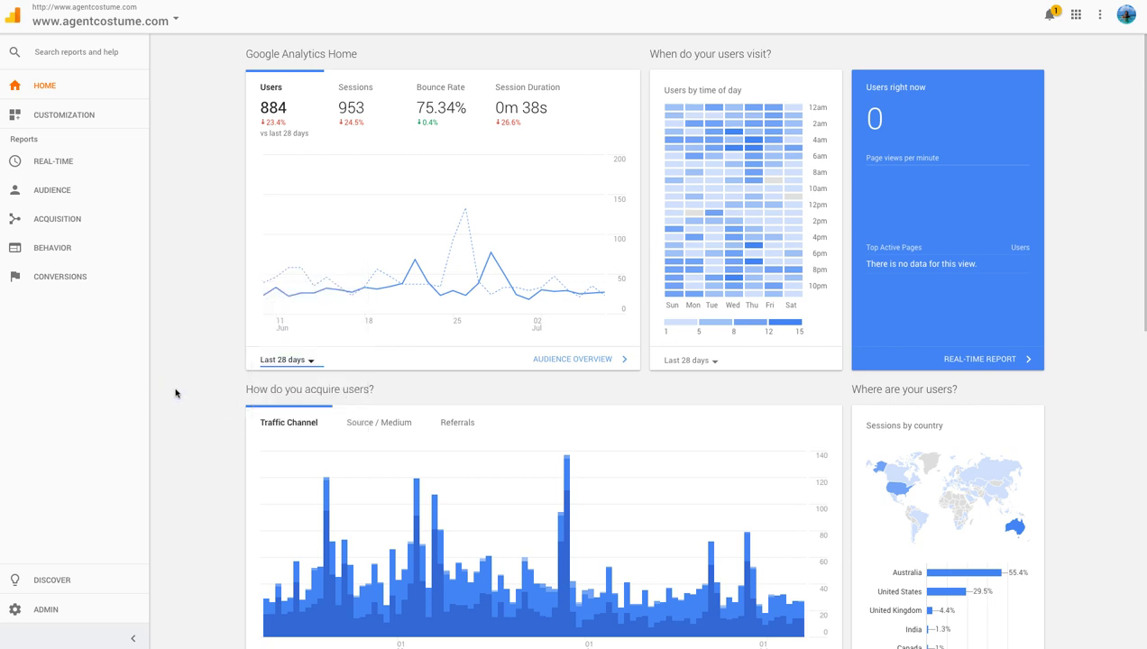
{"action": "mouse_move", "coordinate": [265, 261]}
{"action": "left_click", "coordinate": [287, 360]}
{"action": "left_click", "coordinate": [287, 380]}
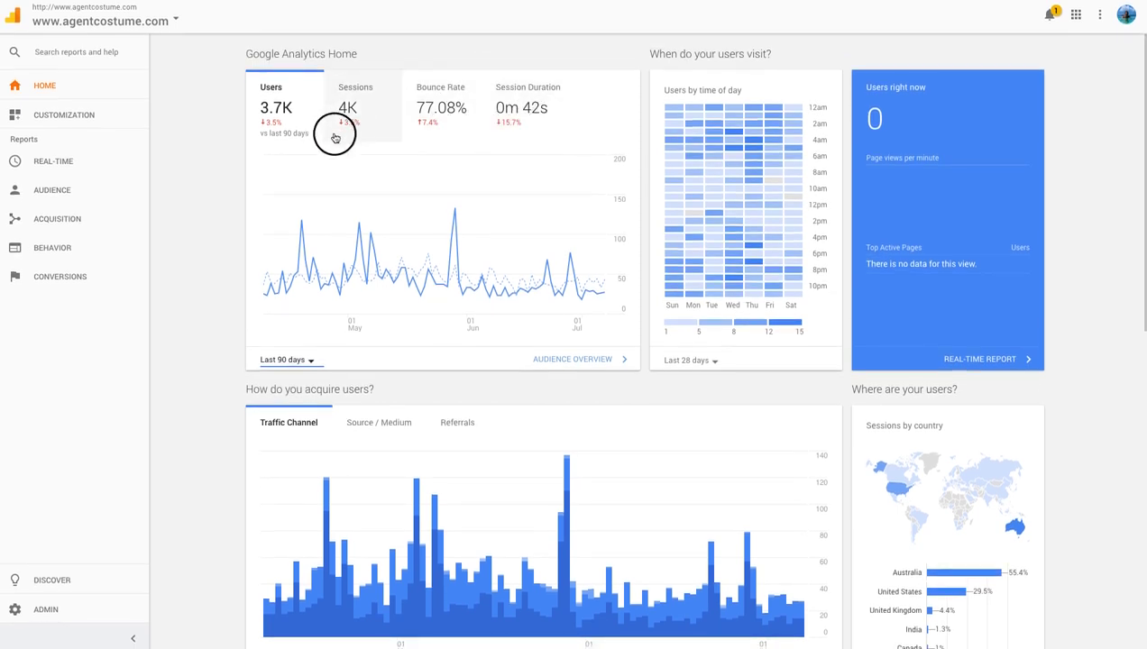
{"action": "left_click", "coordinate": [283, 360]}
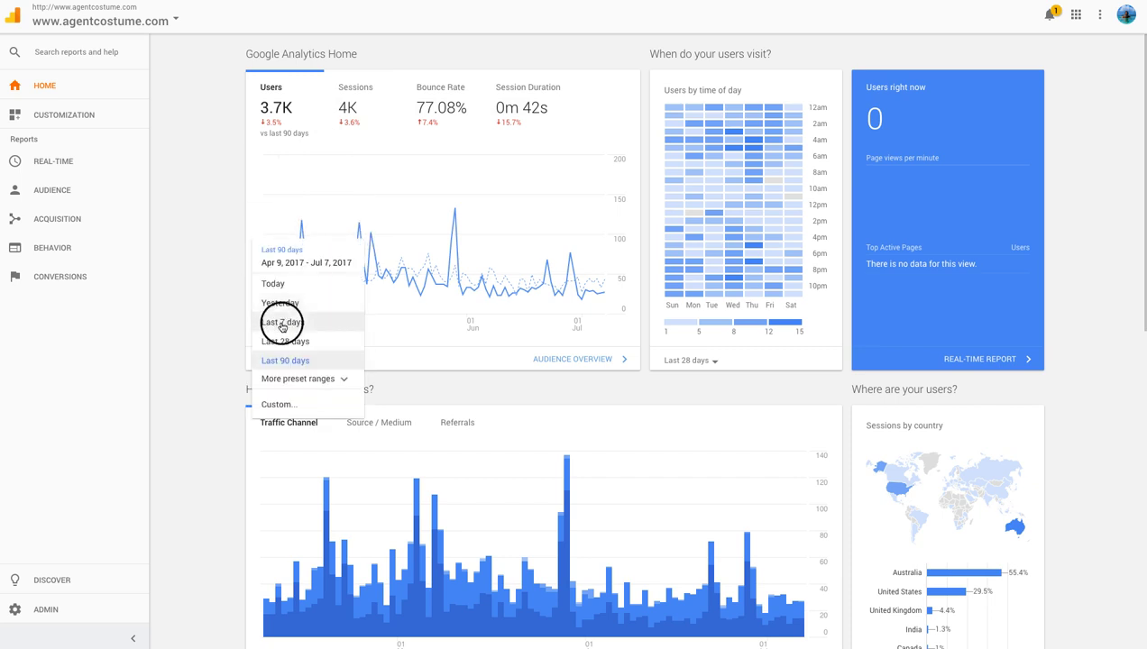
{"action": "left_click", "coordinate": [281, 322]}
{"action": "left_click", "coordinate": [277, 361]}
{"action": "left_click", "coordinate": [280, 377]}
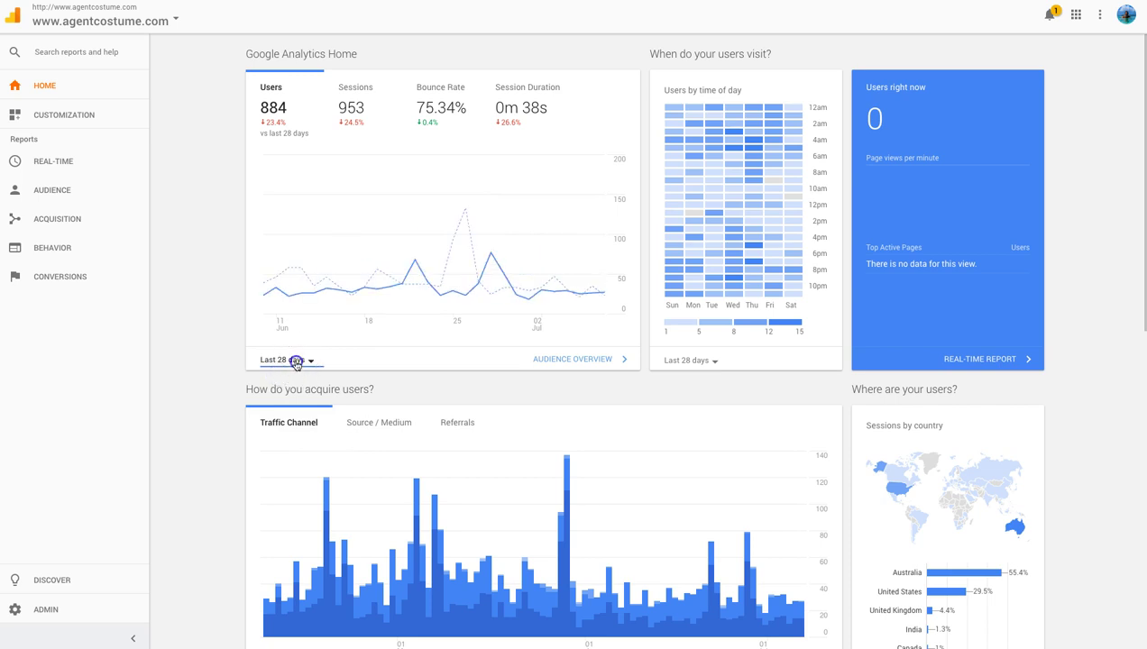
{"action": "left_click", "coordinate": [292, 362]}
{"action": "left_click", "coordinate": [282, 380]}
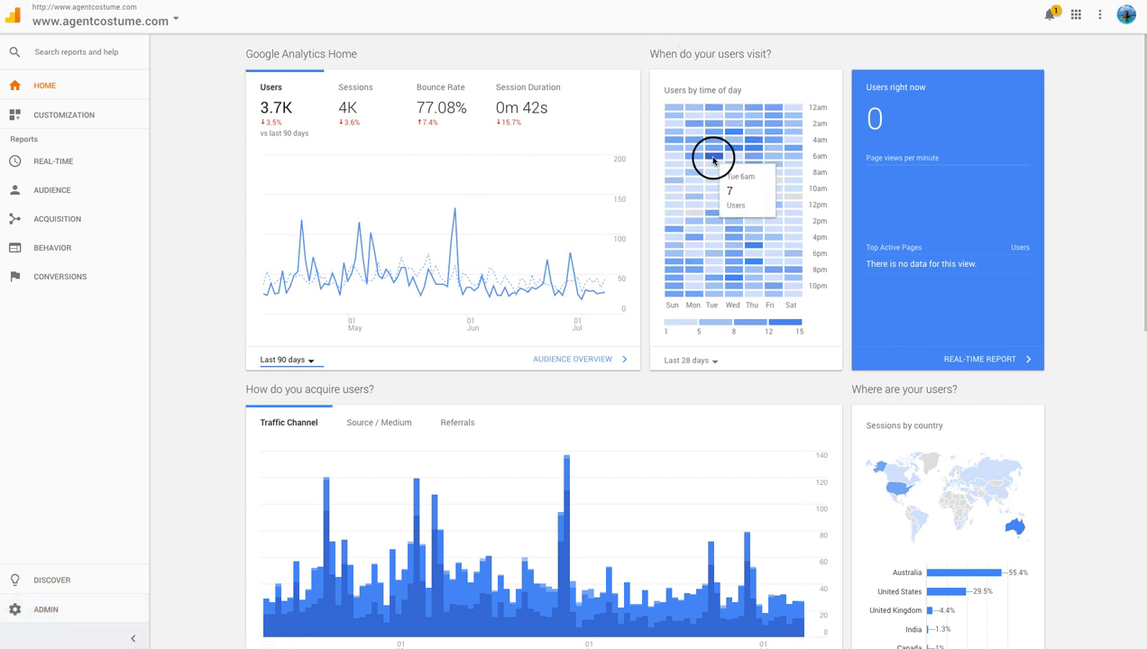
{"action": "mouse_move", "coordinate": [771, 160]}
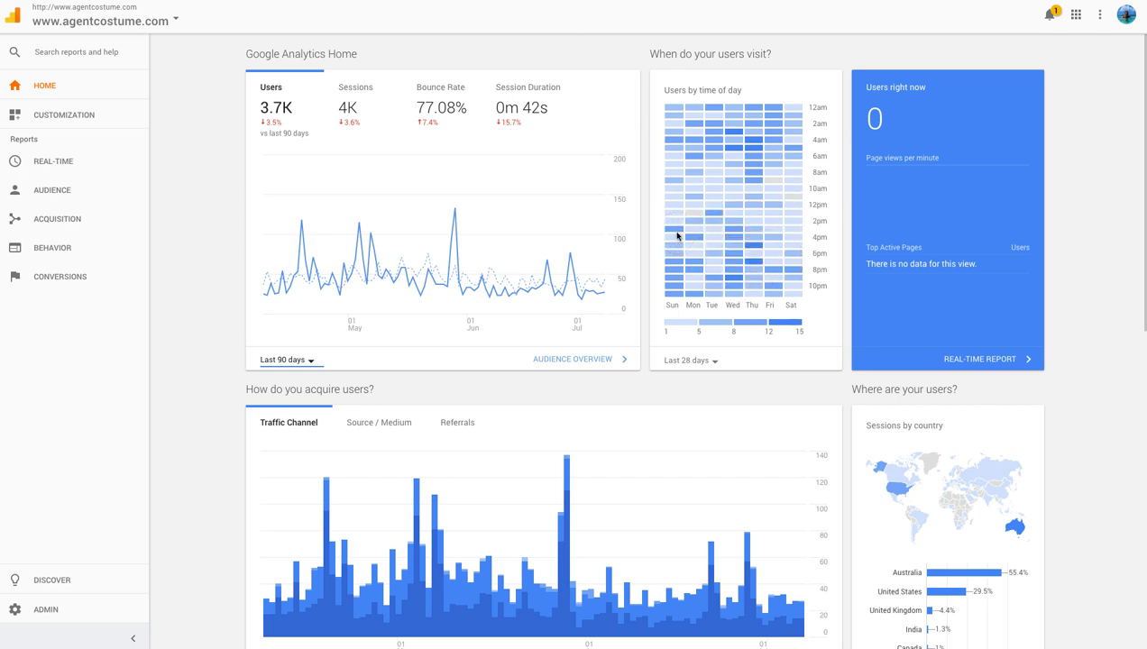
{"action": "mouse_move", "coordinate": [752, 265]}
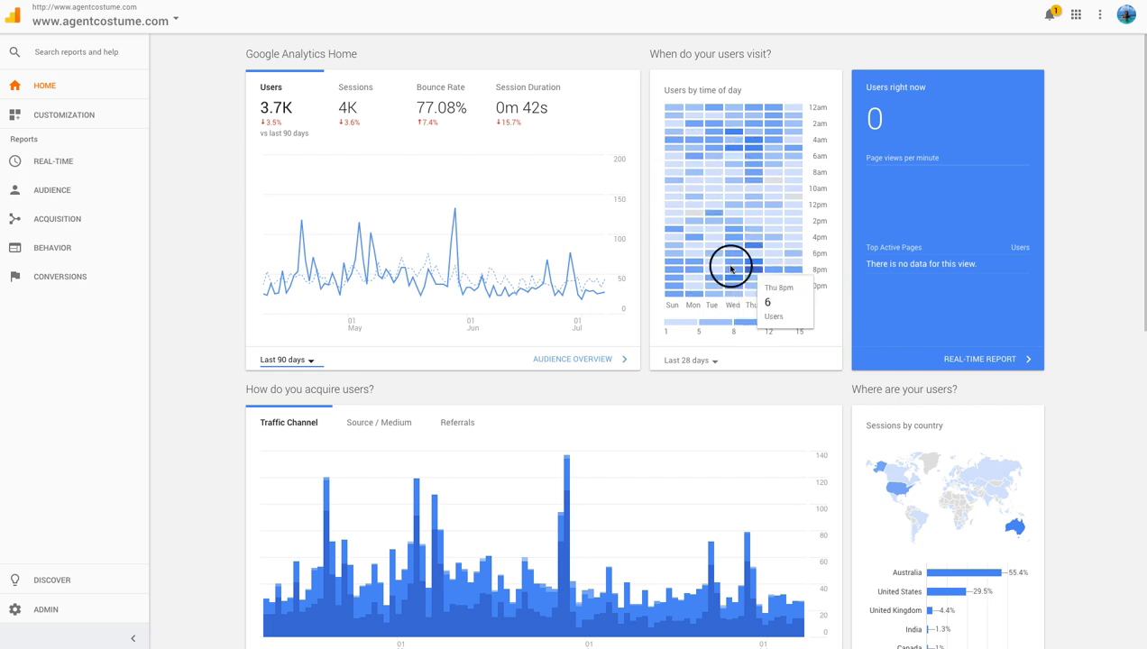
{"action": "mouse_move", "coordinate": [735, 240]}
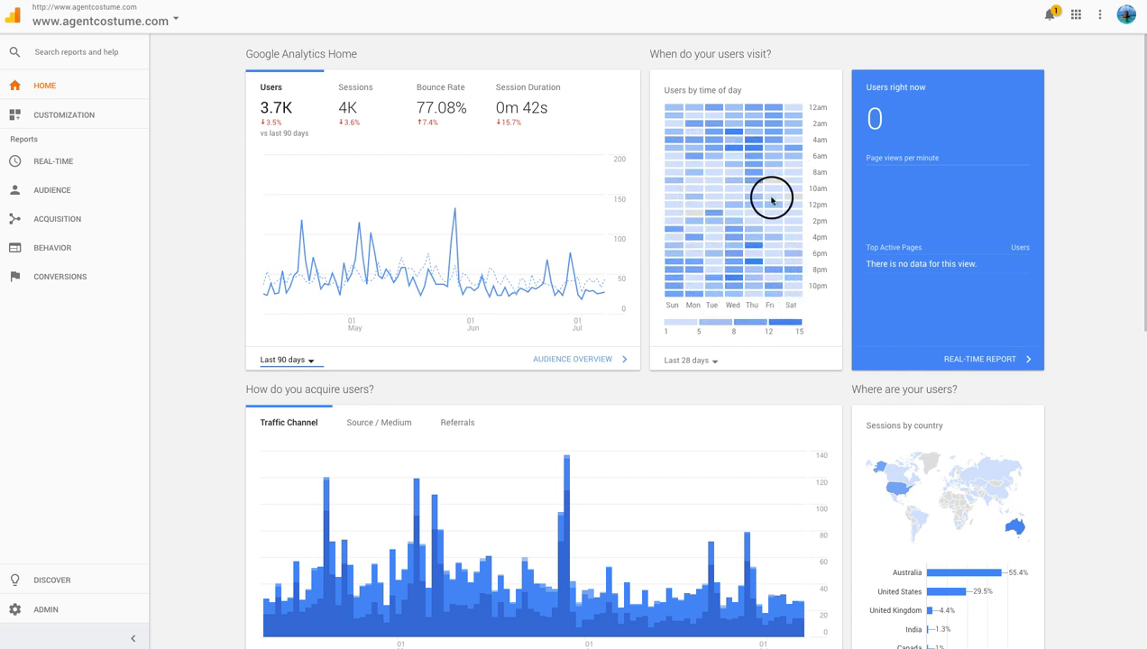
{"action": "mouse_move", "coordinate": [720, 201]}
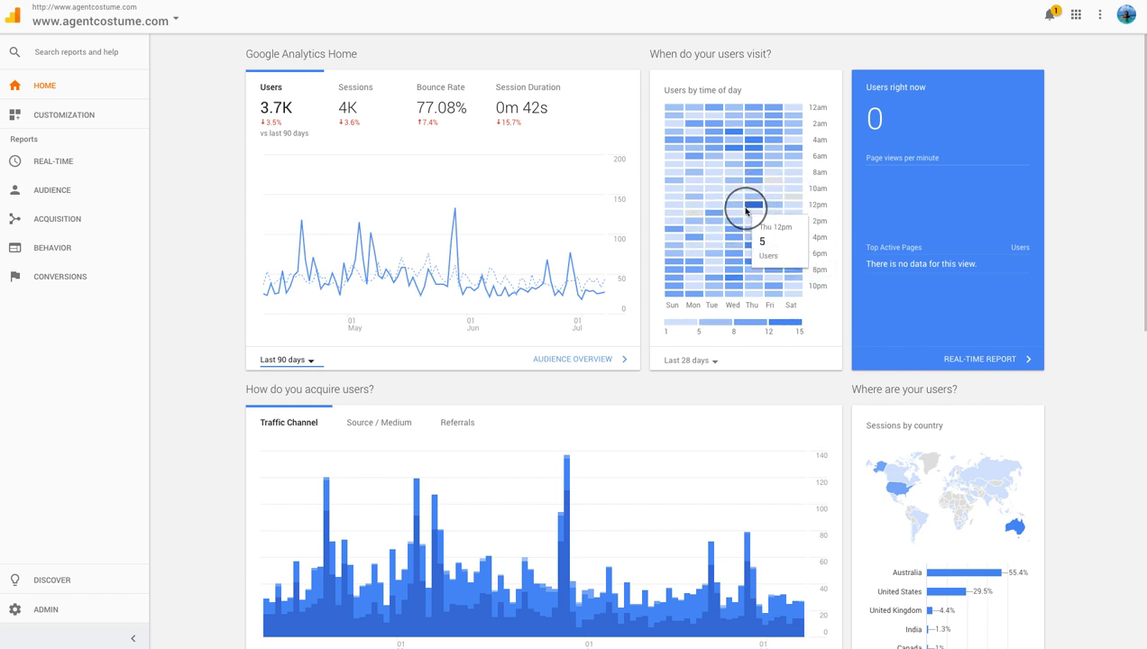
Switch the 'How do you acquire users?' card from traffic channel to the Source / Medium breakdown.
{"action": "scroll", "coordinate": [740, 281], "scroll_direction": "down", "scroll_amount": 2}
{"action": "scroll", "coordinate": [745, 287], "scroll_direction": "up", "scroll_amount": 2}
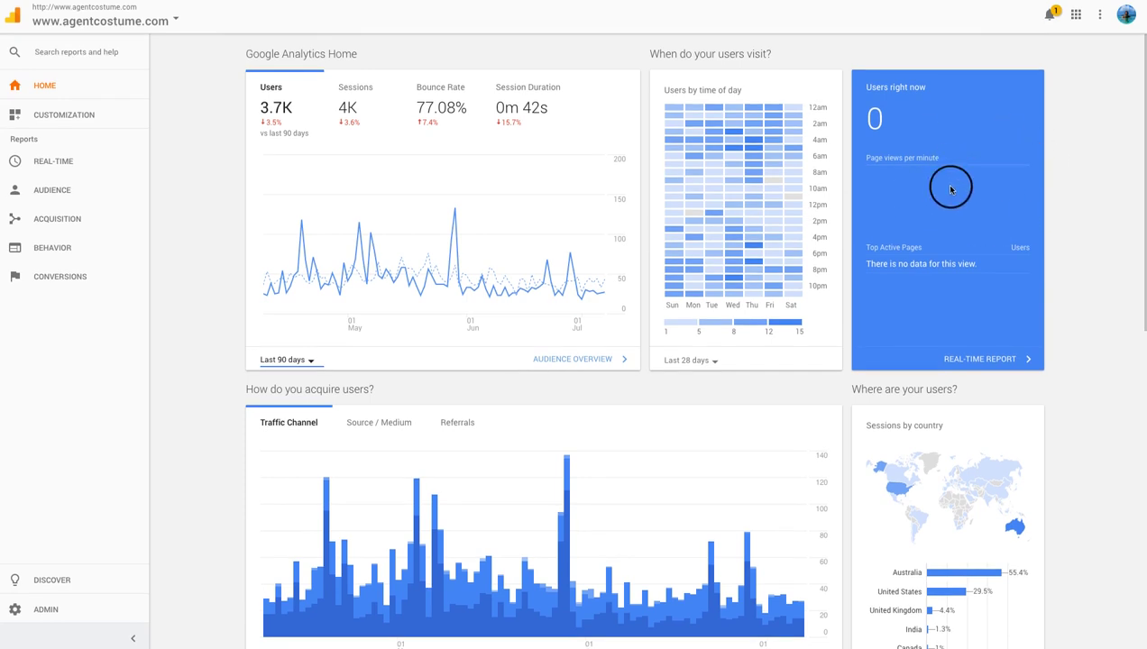
{"action": "scroll", "coordinate": [952, 189], "scroll_direction": "down", "scroll_amount": 4}
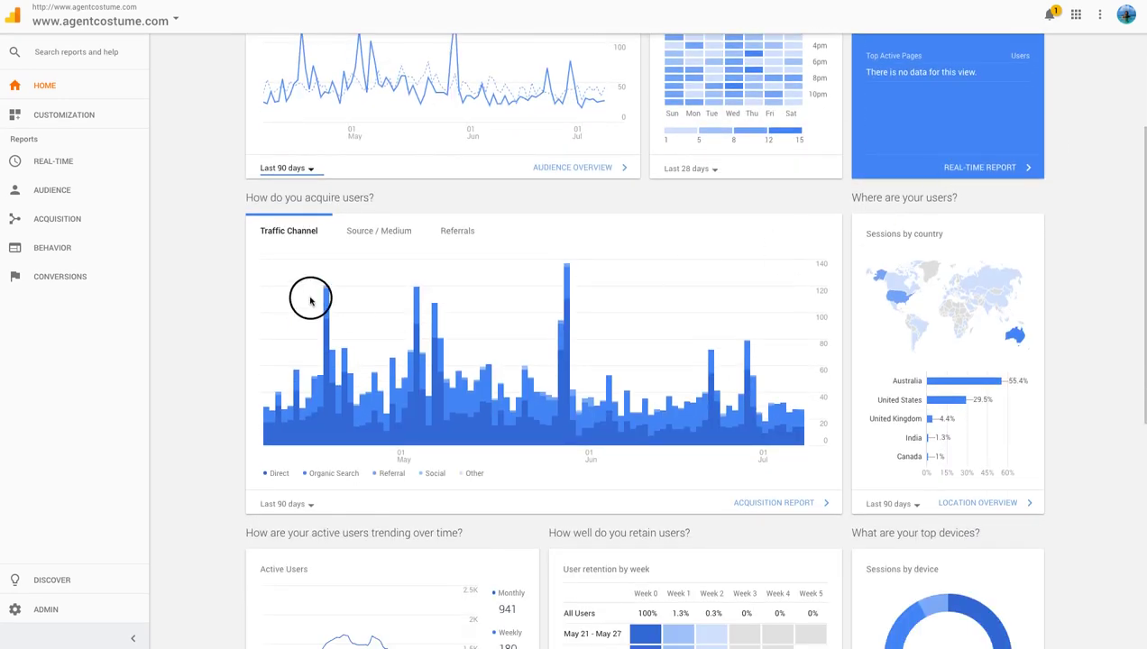
{"action": "left_click", "coordinate": [368, 234]}
{"action": "left_click", "coordinate": [298, 235]}
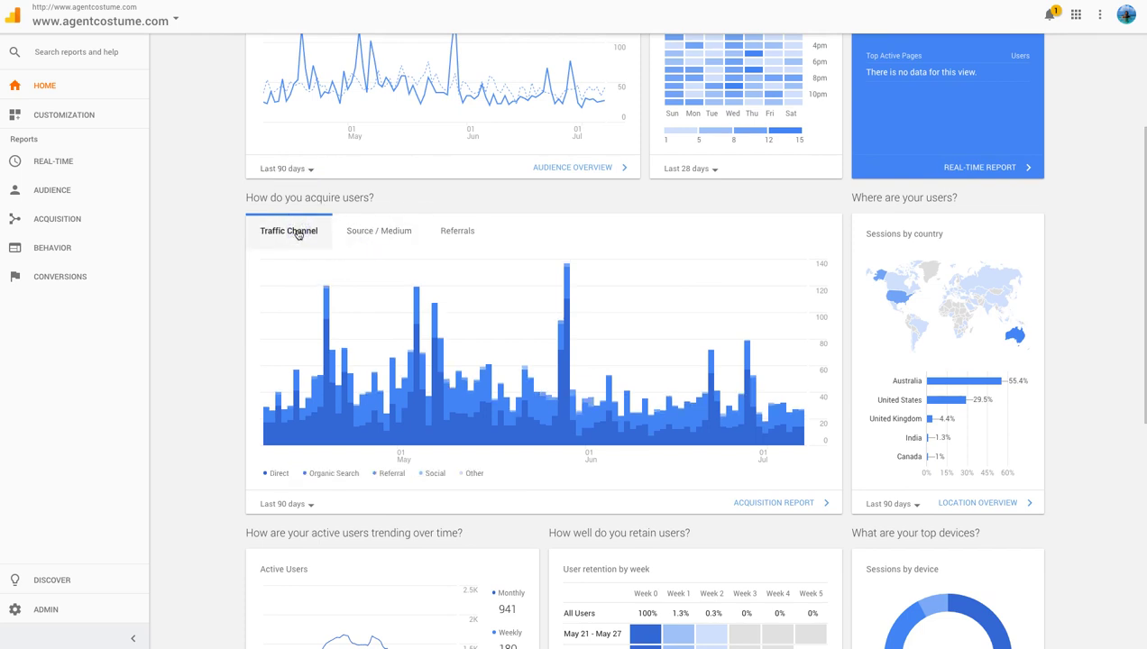
{"action": "left_click", "coordinate": [357, 234]}
{"action": "left_click", "coordinate": [371, 233]}
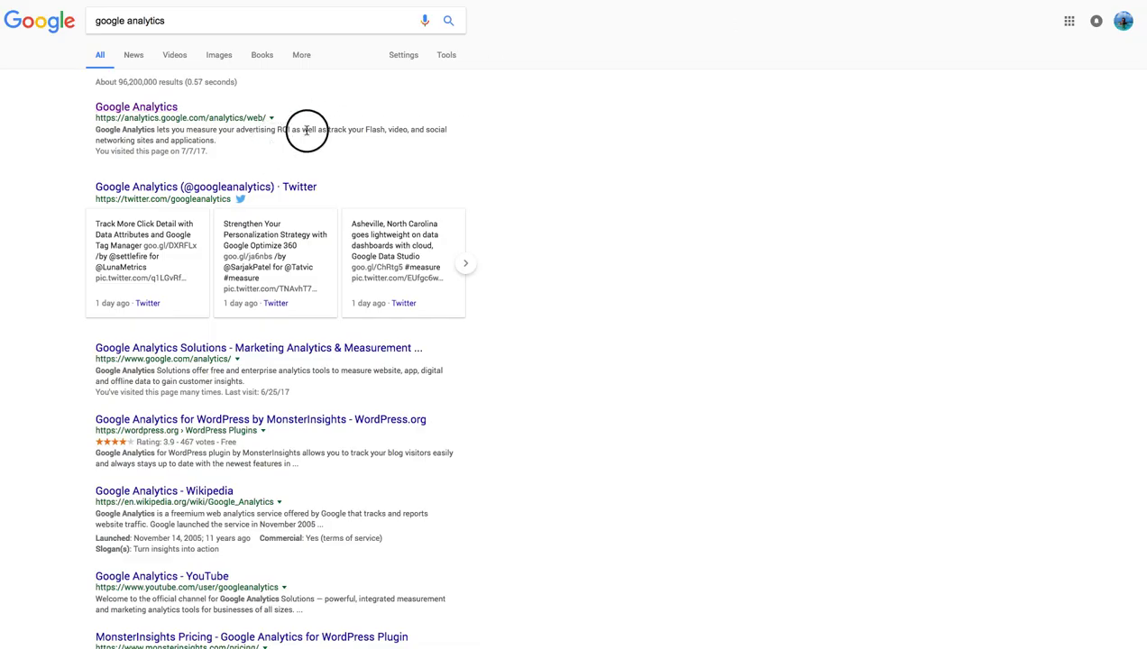
Change the 'google analytics' results' time filter from 'Any time' to 'Past year'.
{"action": "left_click", "coordinate": [437, 57]}
{"action": "left_click", "coordinate": [113, 83]}
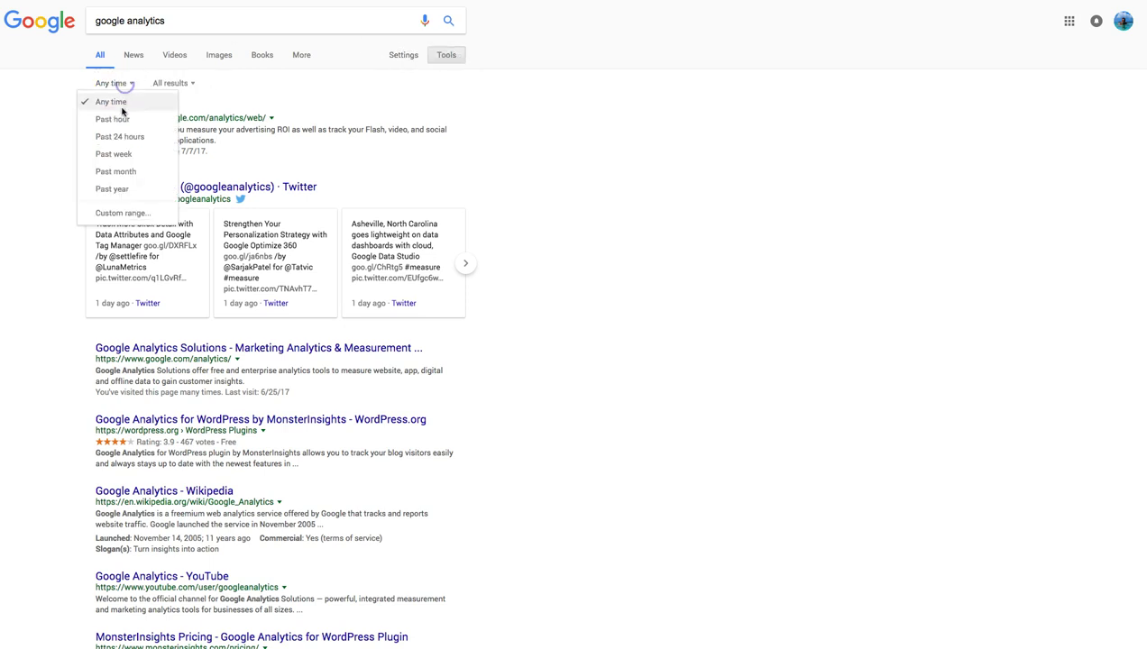
{"action": "left_click", "coordinate": [115, 188]}
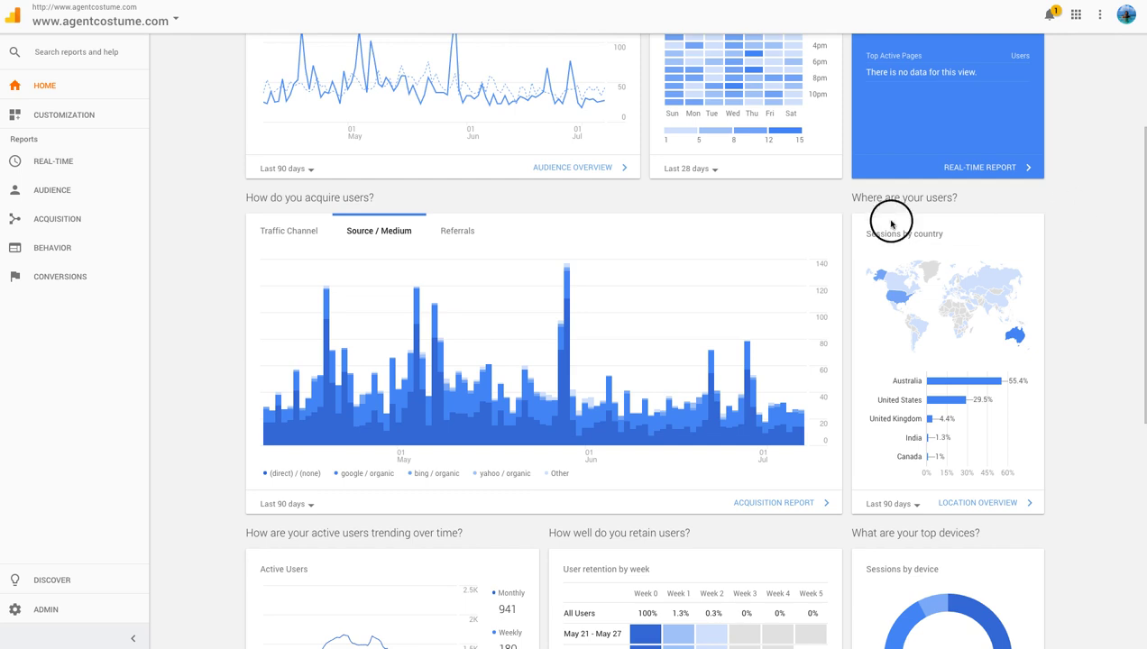
Switch the acquisition card to Referrals, listing track-rankings.online, pinterest.com, yellowpages.com.au and duckduckgo.com.
{"action": "left_click", "coordinate": [456, 235]}
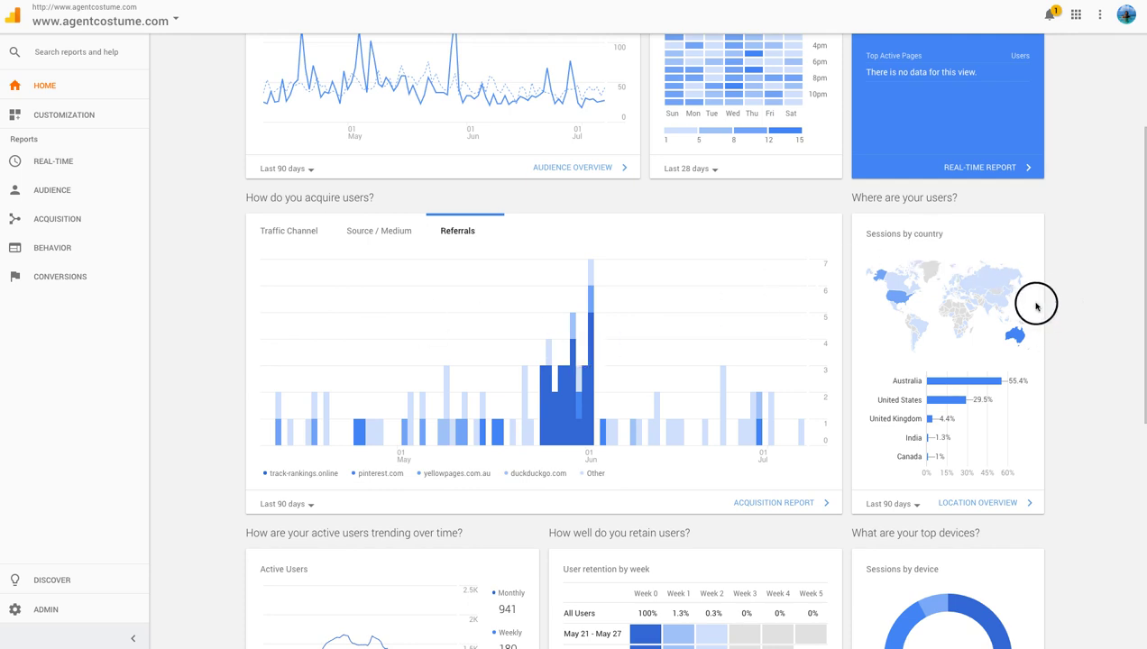
{"action": "mouse_move", "coordinate": [940, 404]}
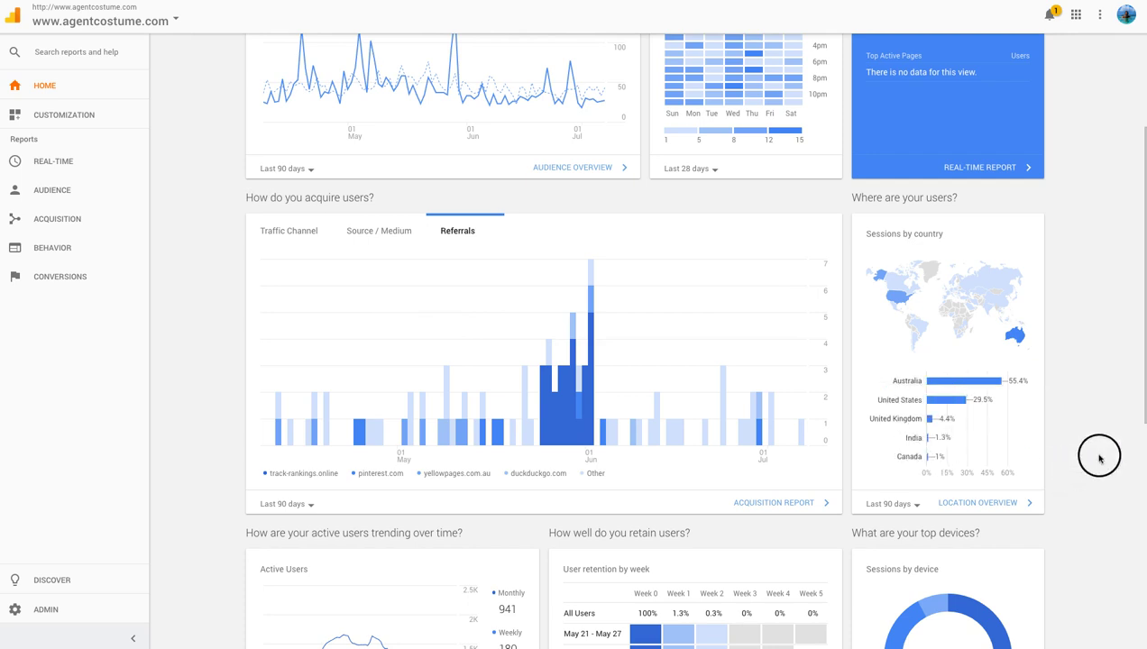
{"action": "scroll", "coordinate": [1100, 459], "scroll_direction": "down", "scroll_amount": 3}
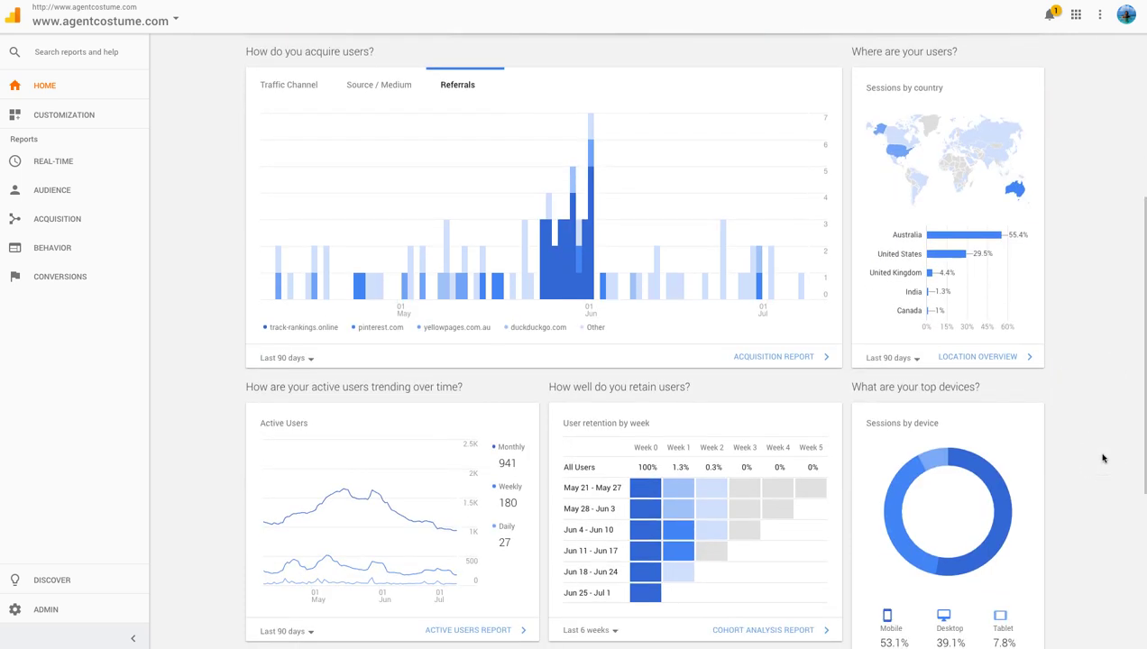
Scroll down to the active users (941 monthly, 180 weekly, 27 daily), retention, devices and pages cards.
{"action": "scroll", "coordinate": [1103, 459], "scroll_direction": "down", "scroll_amount": 3}
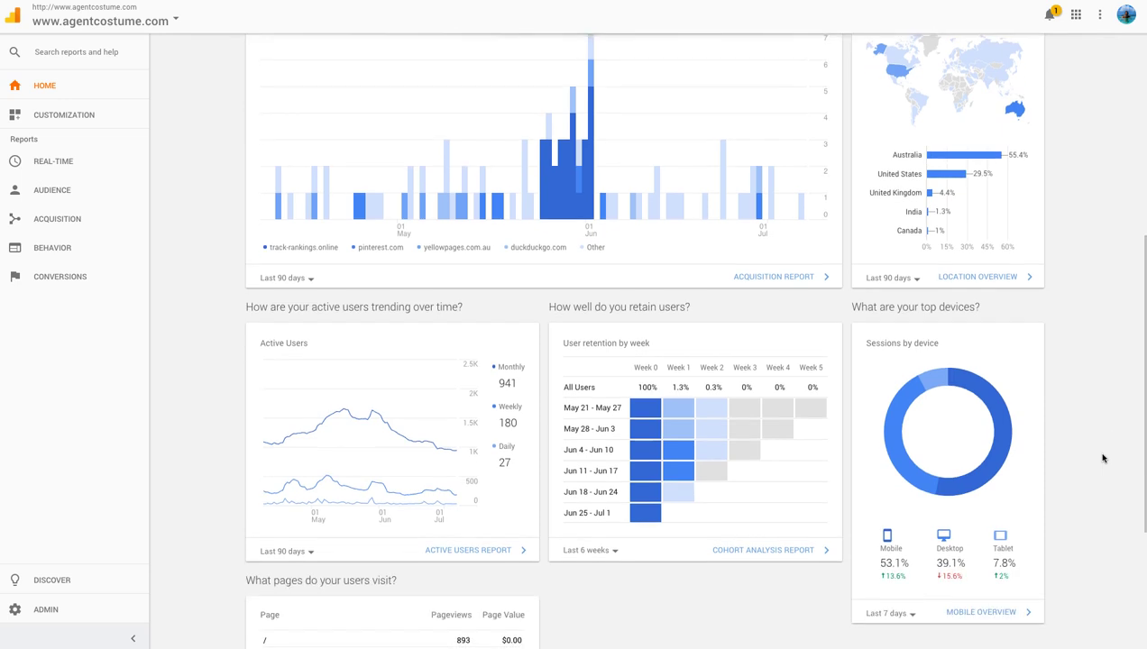
{"action": "left_click", "coordinate": [552, 394]}
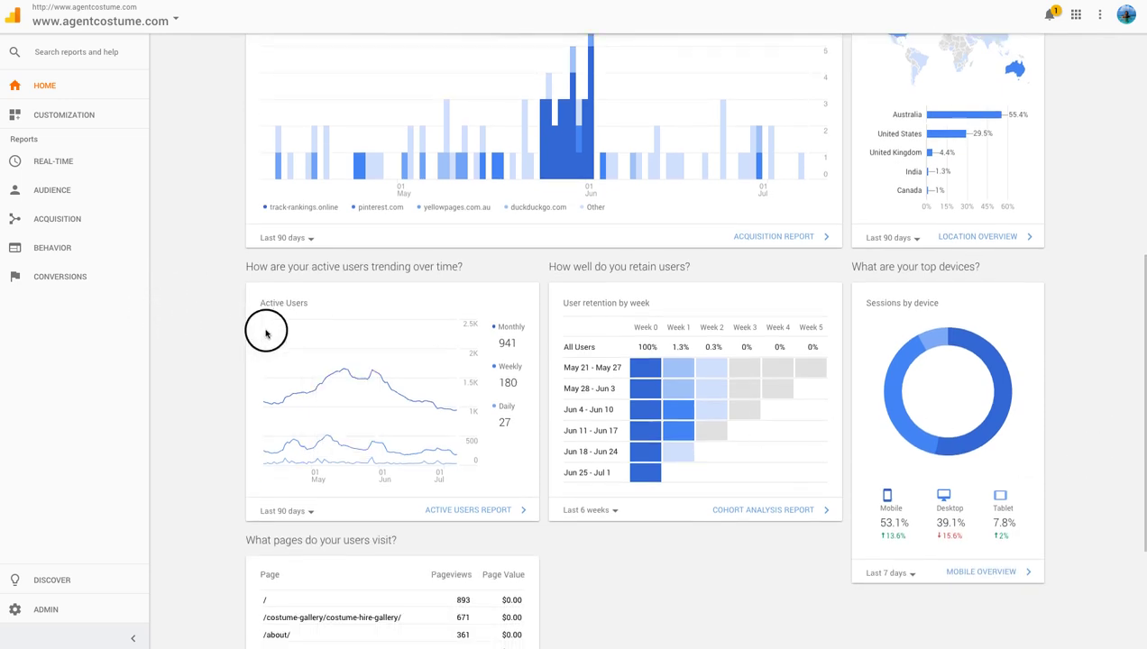
{"action": "mouse_move", "coordinate": [378, 353]}
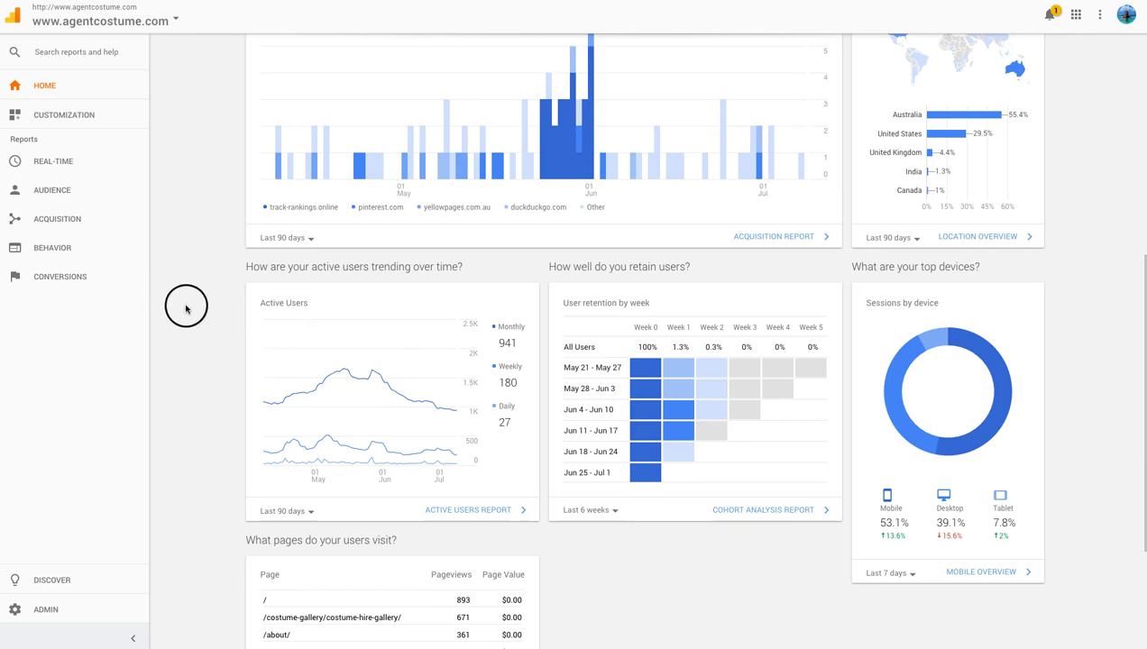
{"action": "scroll", "coordinate": [184, 307], "scroll_direction": "down", "scroll_amount": 2}
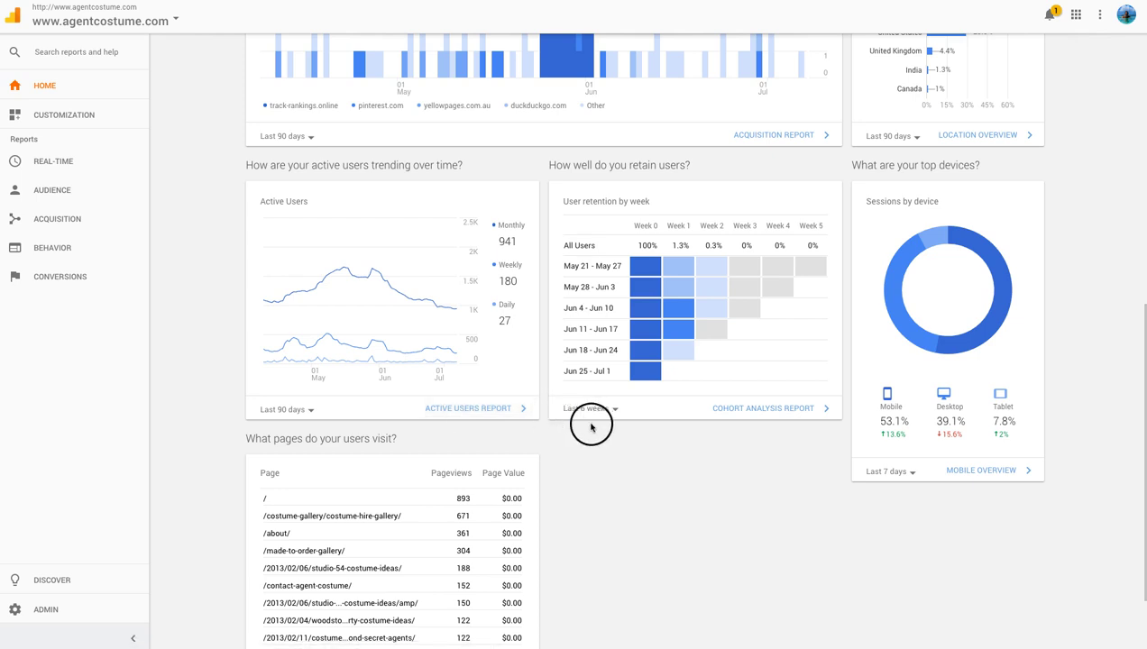
{"action": "left_click", "coordinate": [51, 193]}
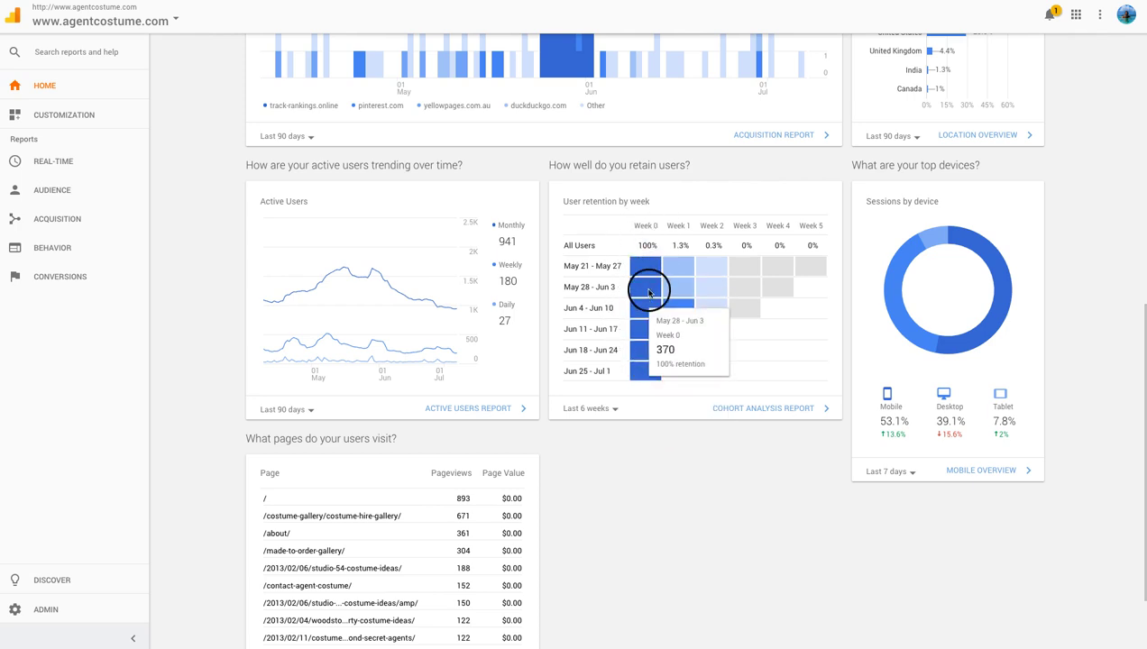
{"action": "mouse_move", "coordinate": [697, 272]}
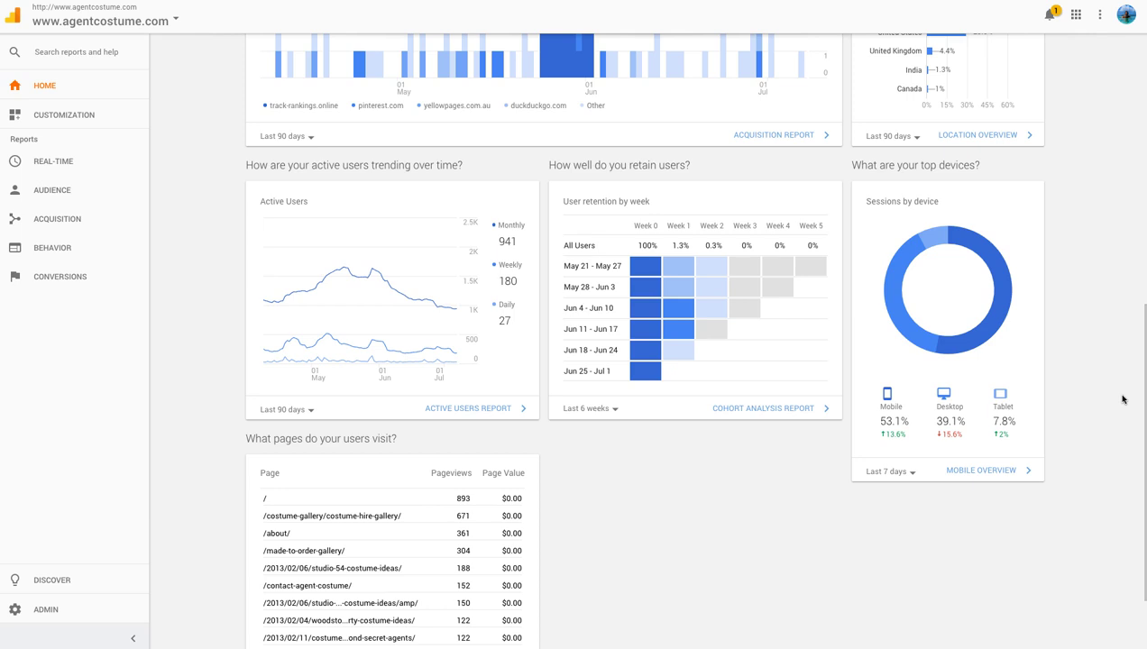
Open the full Pages report from the top pages card and scroll through it.
{"action": "scroll", "coordinate": [1123, 399], "scroll_direction": "down", "scroll_amount": 2}
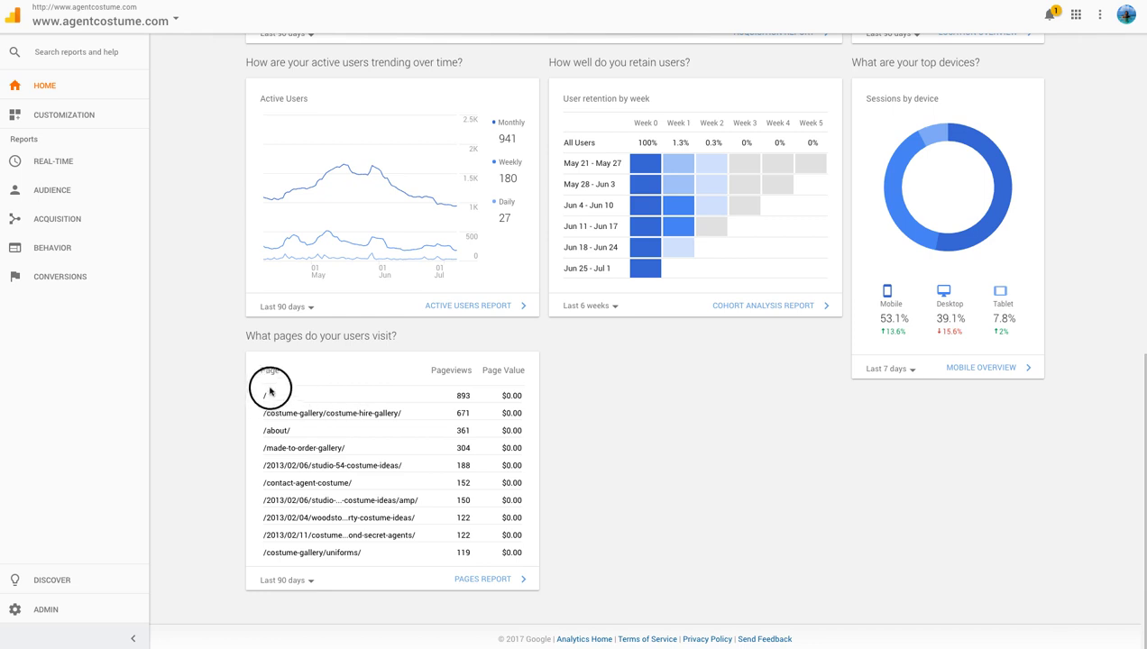
{"action": "left_click", "coordinate": [481, 582]}
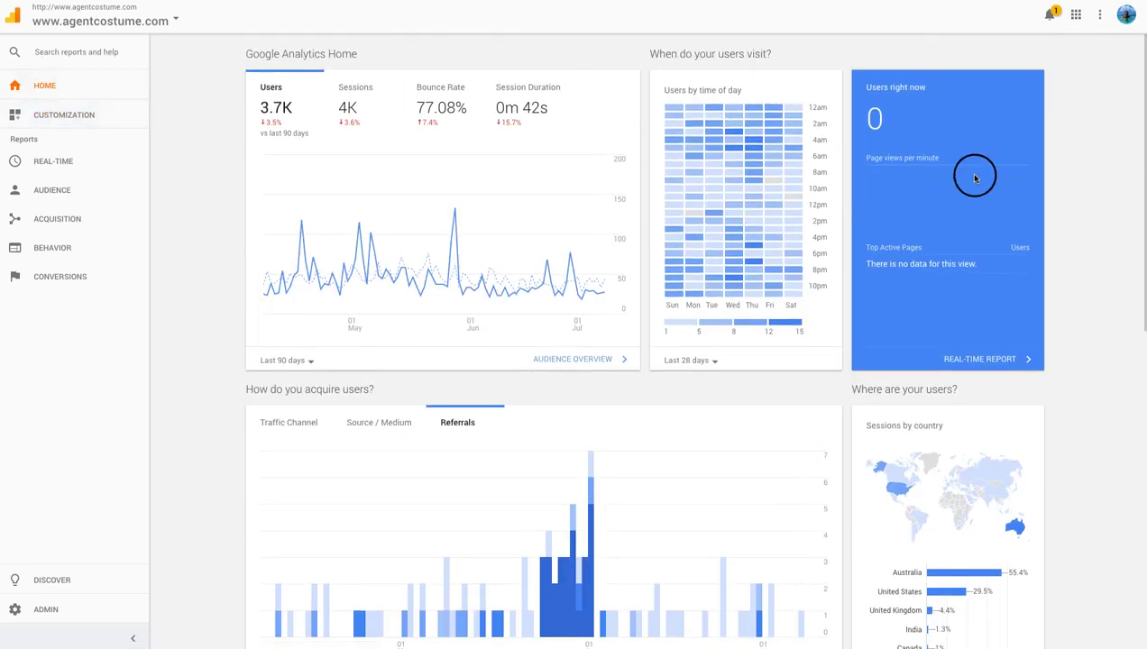
{"action": "scroll", "coordinate": [1065, 268], "scroll_direction": "down", "scroll_amount": 3}
{"action": "scroll", "coordinate": [1063, 273], "scroll_direction": "down", "scroll_amount": 5}
{"action": "scroll", "coordinate": [1062, 275], "scroll_direction": "down", "scroll_amount": 7}
{"action": "scroll", "coordinate": [1081, 232], "scroll_direction": "down", "scroll_amount": 1}
Go back to Analytics Home showing 3.7K users and 4K sessions for the last 90 days.
{"action": "scroll", "coordinate": [1081, 232], "scroll_direction": "up", "scroll_amount": 1}
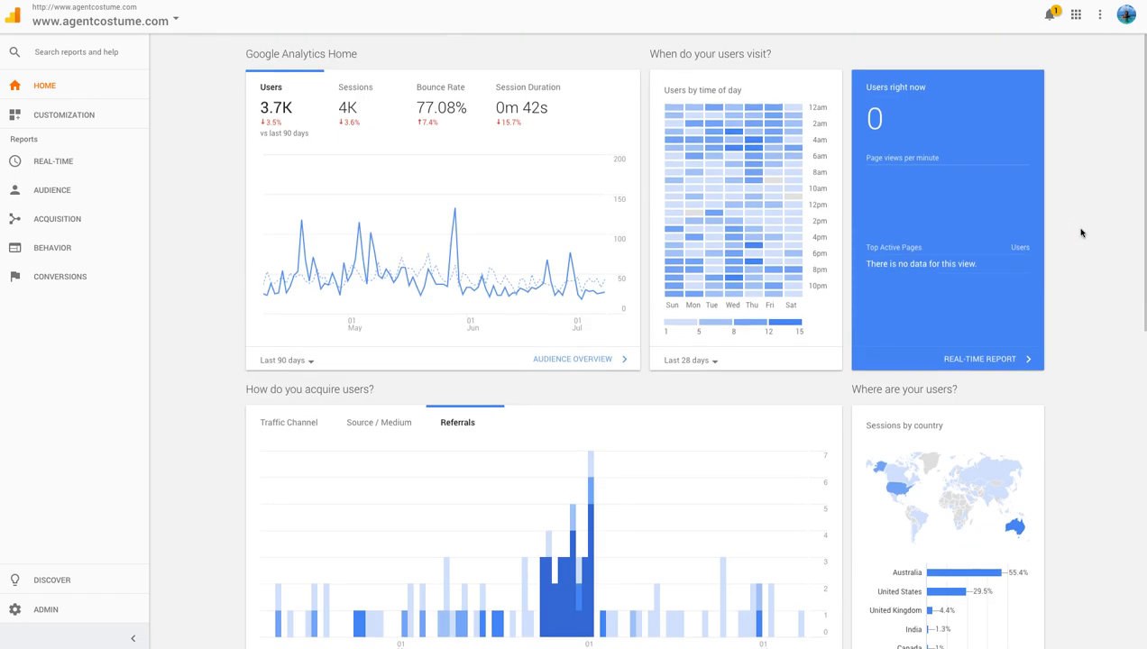
{"action": "scroll", "coordinate": [1082, 233], "scroll_direction": "down", "scroll_amount": 7}
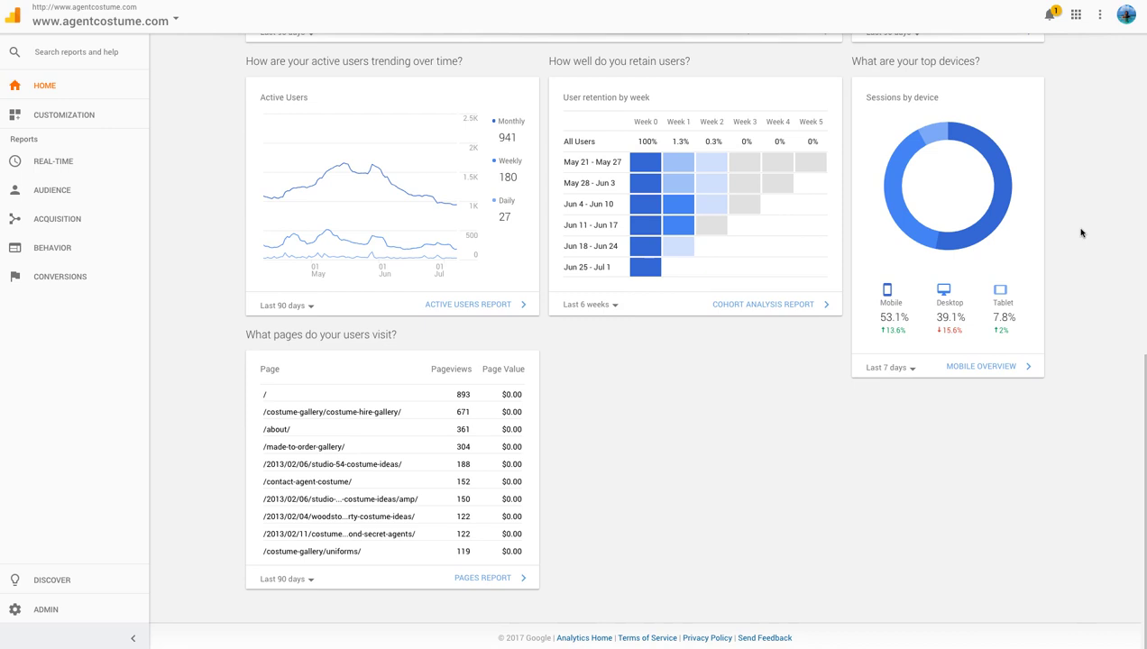
{"action": "scroll", "coordinate": [1081, 233], "scroll_direction": "up", "scroll_amount": 7}
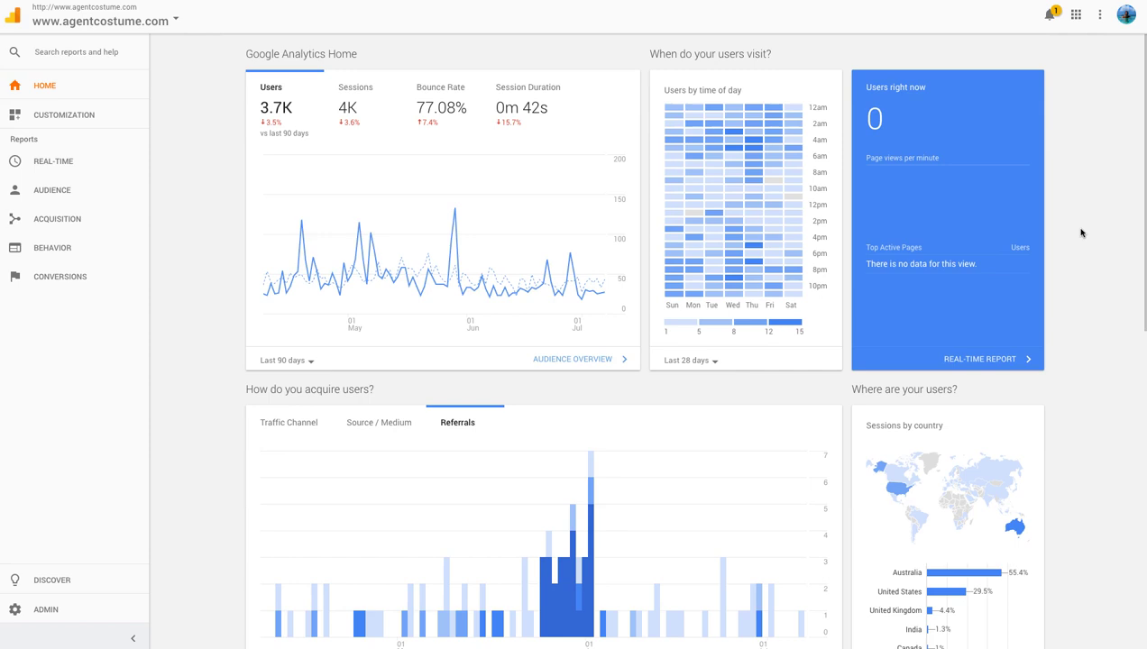
{"action": "scroll", "coordinate": [1081, 233], "scroll_direction": "down", "scroll_amount": 7}
{"action": "scroll", "coordinate": [1082, 233], "scroll_direction": "up", "scroll_amount": 7}
{"action": "left_click", "coordinate": [890, 62]}
{"action": "left_click", "coordinate": [120, 356]}
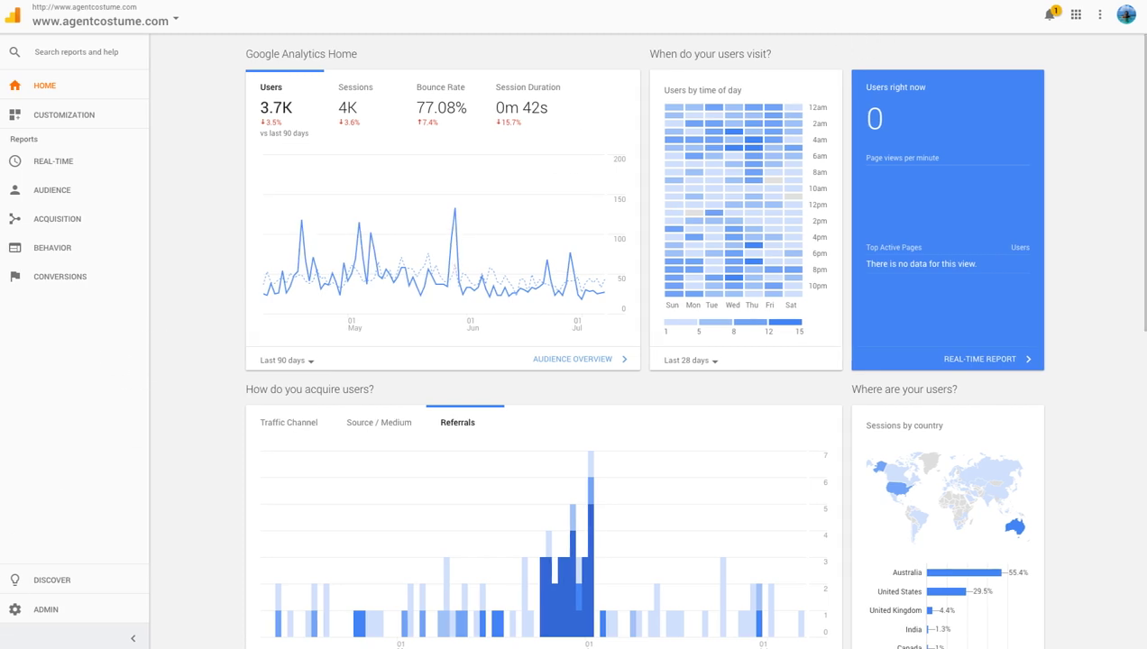